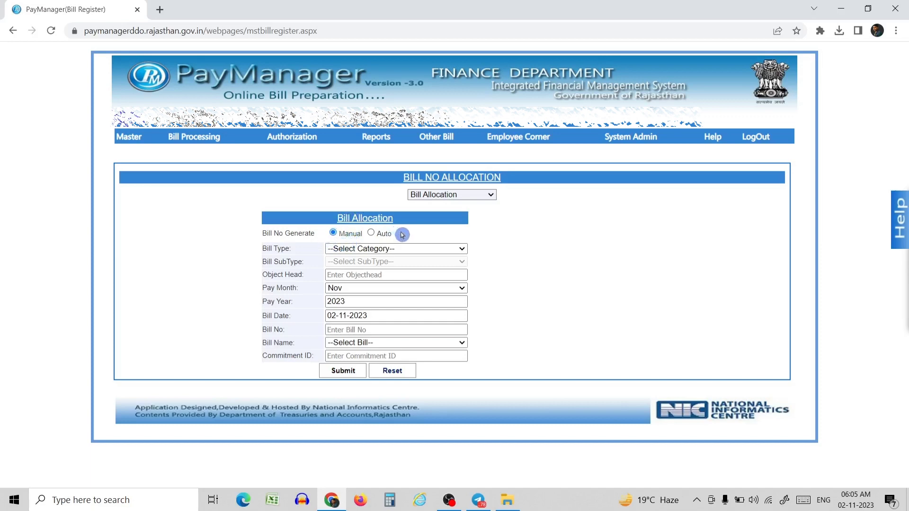
Set up automatic allocation for the Bonus bill type with object head 01 and bill date 02/11/2023, generating bill numbers from 1
{"action": "left_click", "coordinate": [371, 234]}
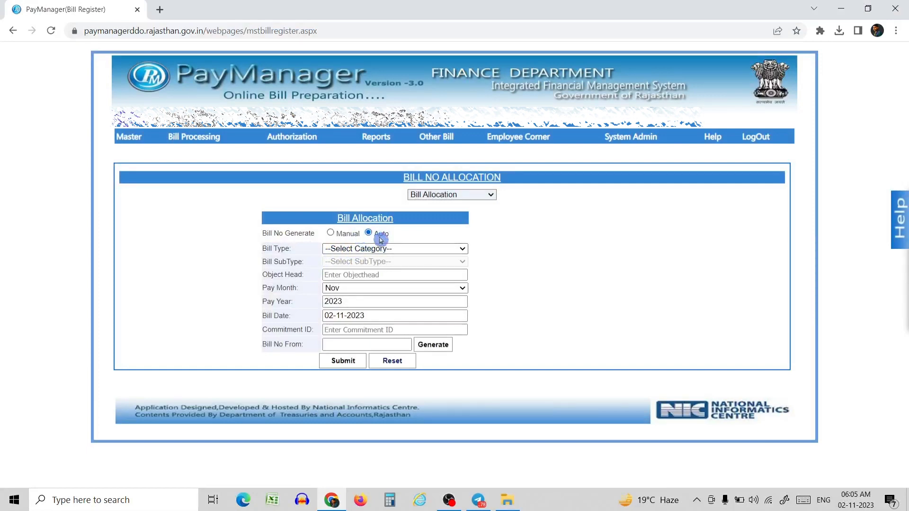
{"action": "left_click", "coordinate": [336, 249]}
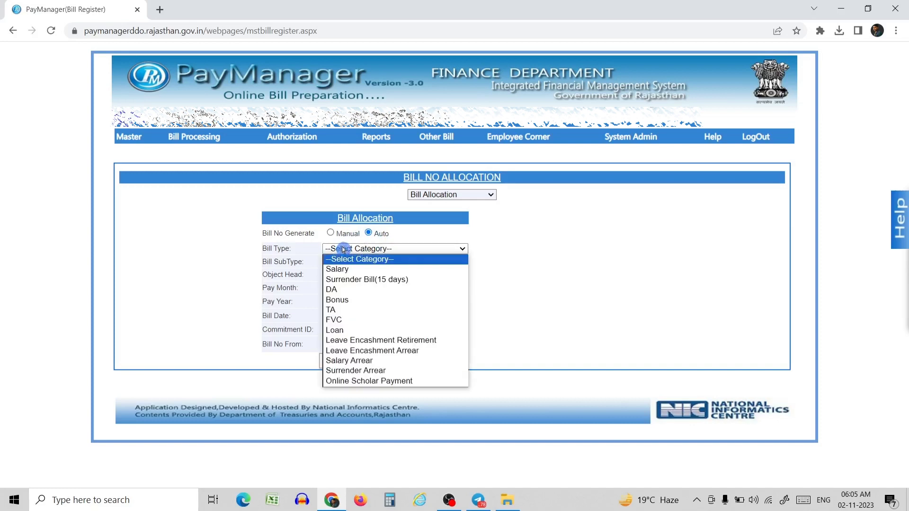
{"action": "left_click", "coordinate": [343, 301]}
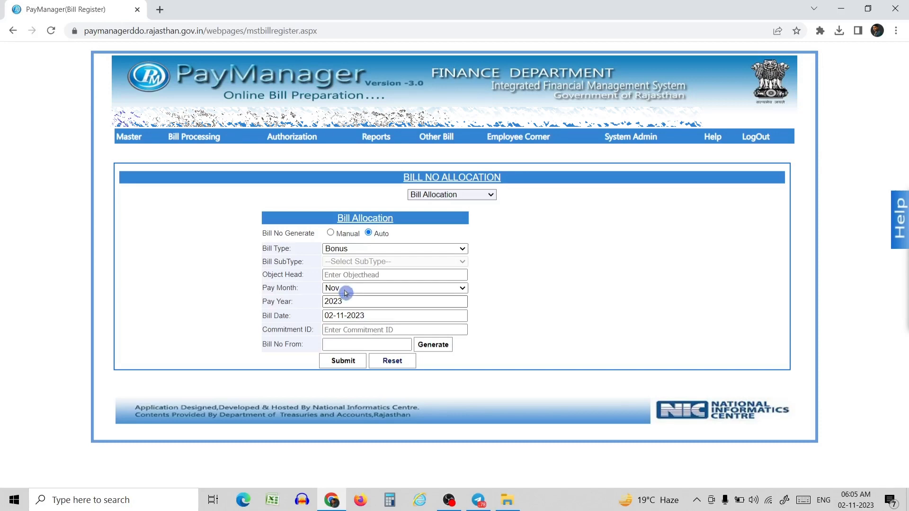
{"action": "left_click", "coordinate": [356, 274]}
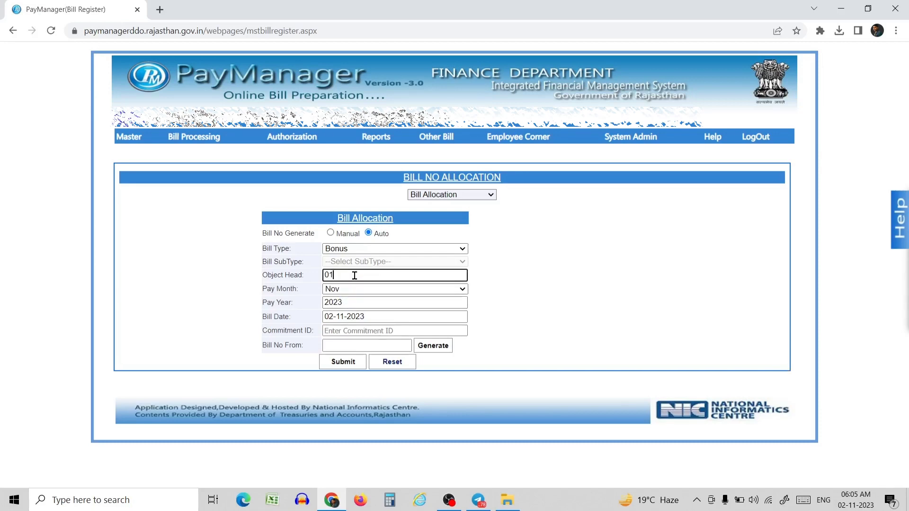
{"action": "left_click", "coordinate": [373, 317]}
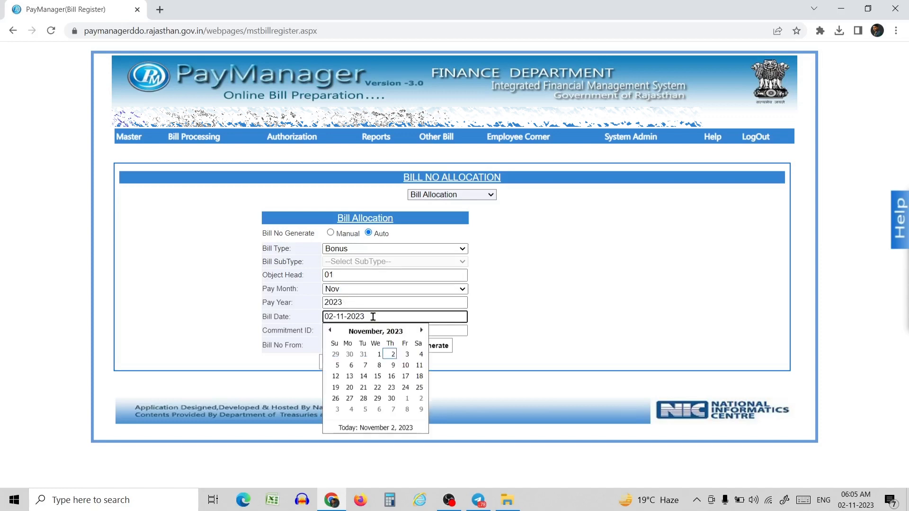
{"action": "left_click", "coordinate": [393, 355]}
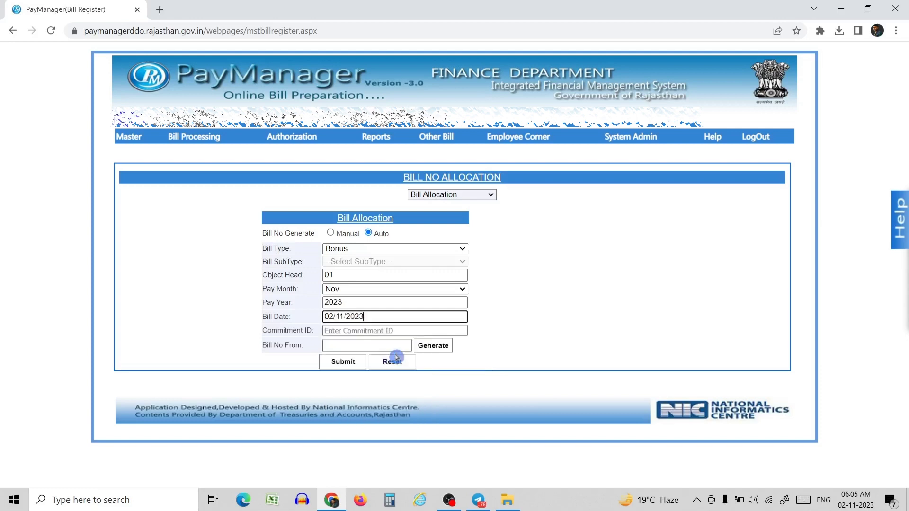
{"action": "left_click", "coordinate": [341, 343]}
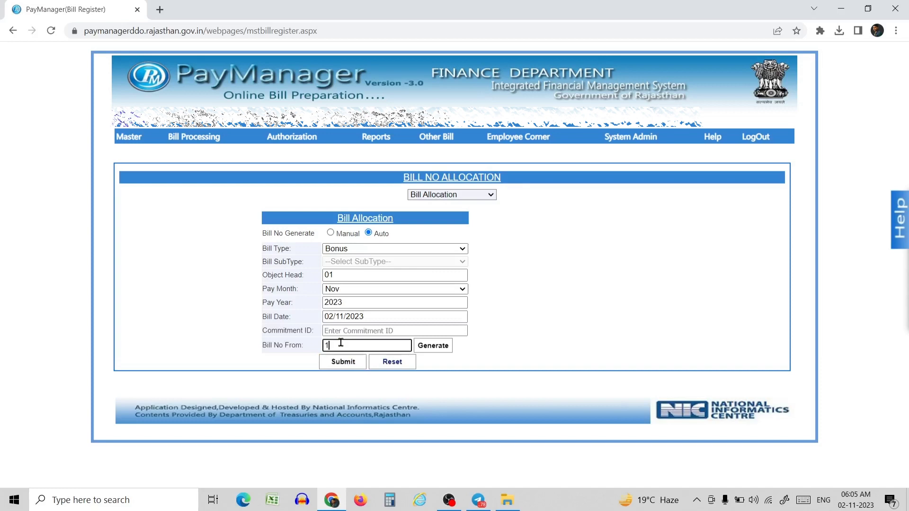
{"action": "left_click", "coordinate": [430, 349]}
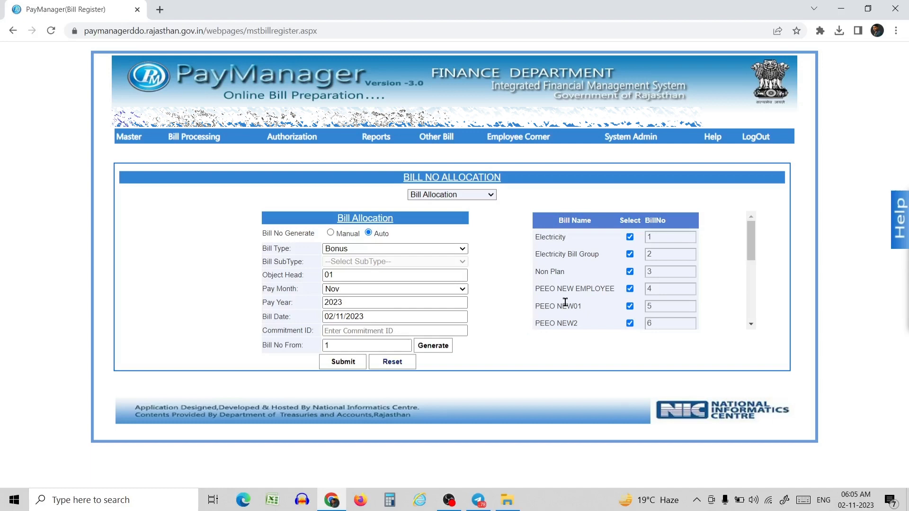
Exclude Electricity, Electricity Bill Group, RETIREMENT 2071 ex, Student Dress Payment, vm ex and X GSS NARELI from the generated numbers, and submit the allocation
{"action": "scroll", "coordinate": [567, 303], "scroll_direction": "down", "scroll_amount": 3}
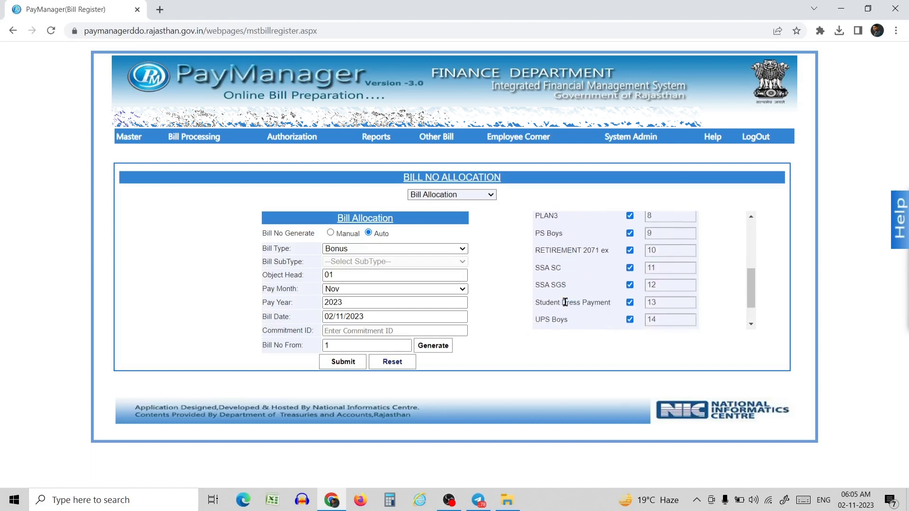
{"action": "scroll", "coordinate": [566, 306], "scroll_direction": "down", "scroll_amount": 2}
{"action": "scroll", "coordinate": [565, 303], "scroll_direction": "up", "scroll_amount": 5}
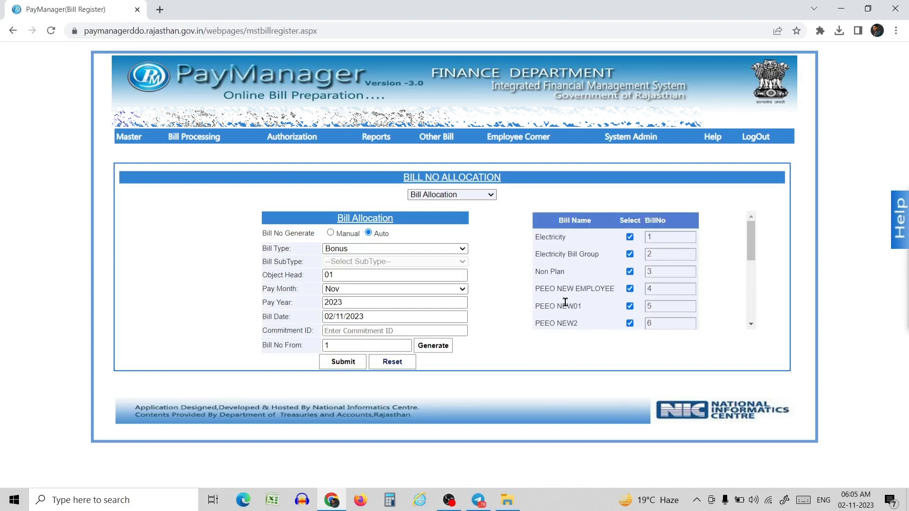
{"action": "left_click", "coordinate": [632, 237]}
{"action": "left_click", "coordinate": [630, 255]}
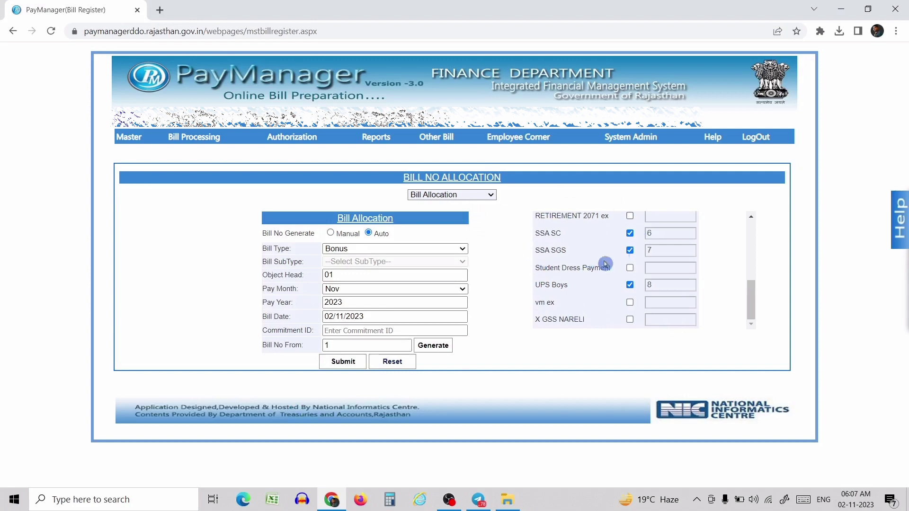
{"action": "left_click", "coordinate": [342, 362]}
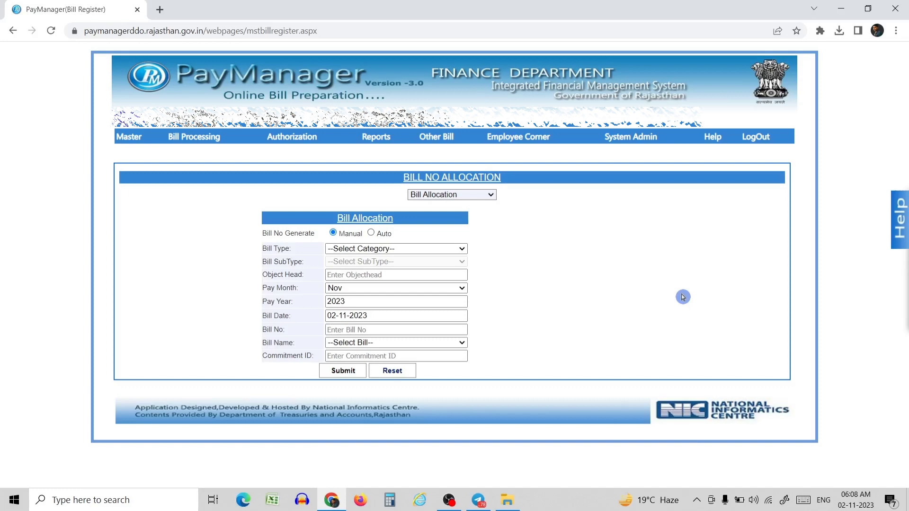
Fill in a manual bill allocation with bill type Bonus, object head 01 and bill date 02/11/2023
{"action": "left_click", "coordinate": [348, 249]}
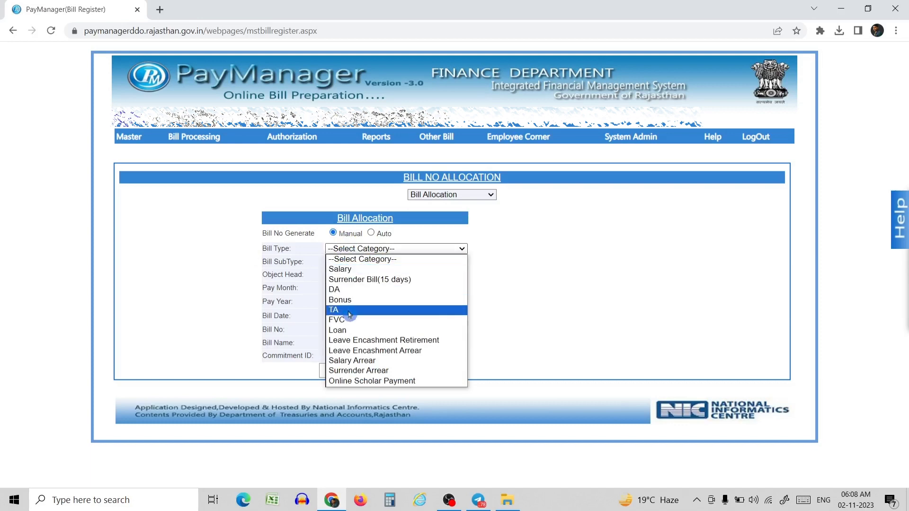
{"action": "left_click", "coordinate": [356, 300]}
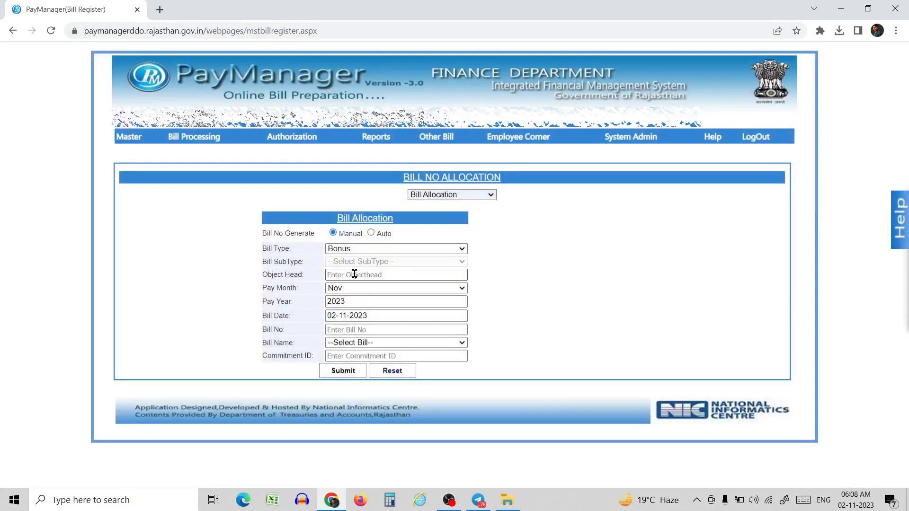
{"action": "left_click", "coordinate": [354, 274]}
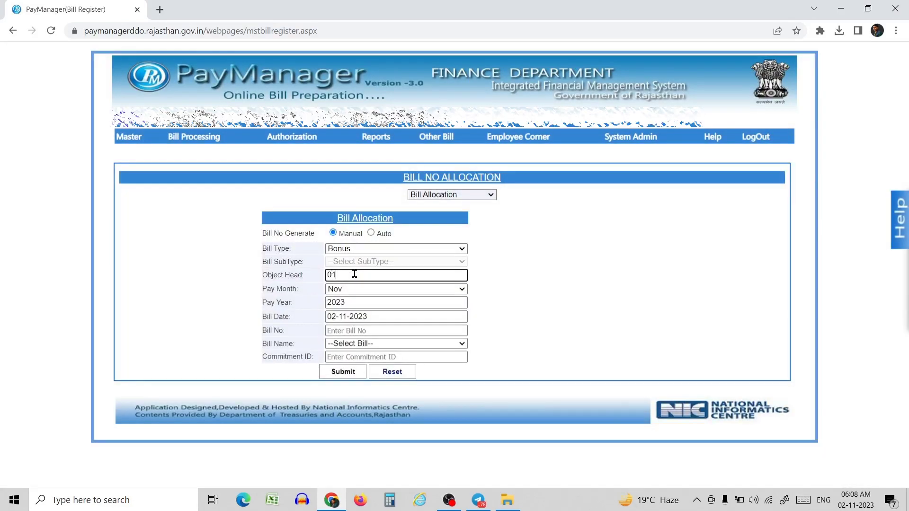
{"action": "left_click", "coordinate": [377, 314]}
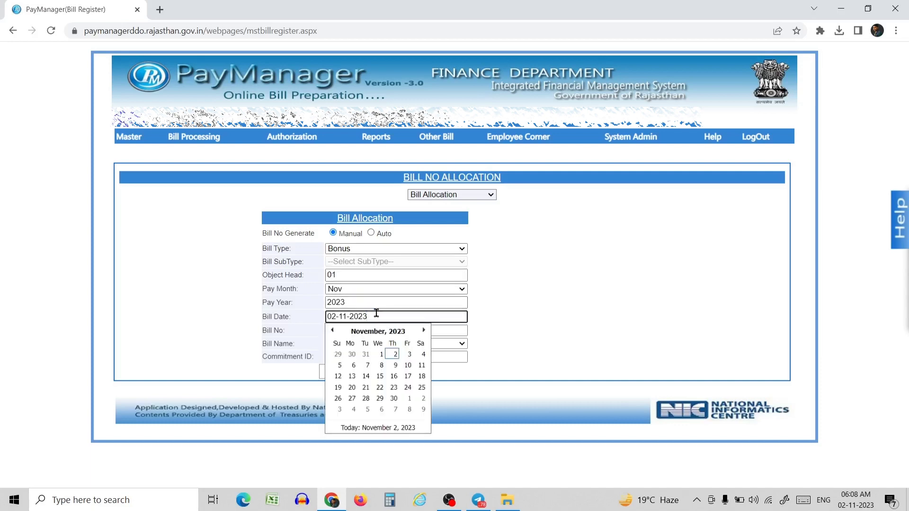
{"action": "left_click", "coordinate": [393, 354]}
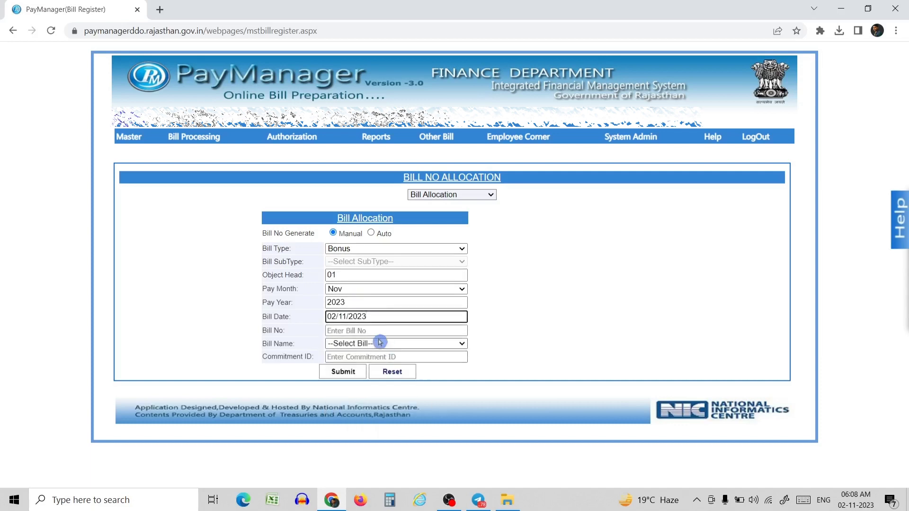
Assign bill number 1 to the Non Plan bill and submit the manual allocation
{"action": "left_click", "coordinate": [374, 330]}
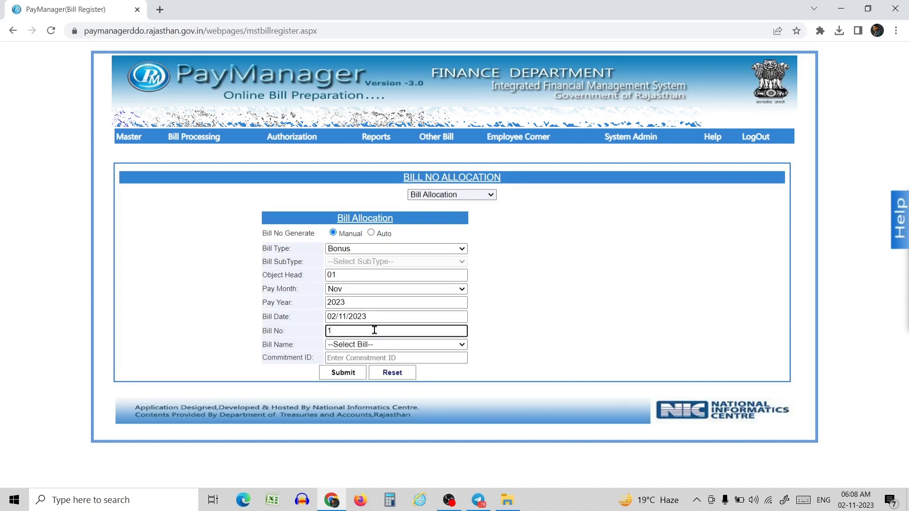
{"action": "left_click", "coordinate": [376, 345]}
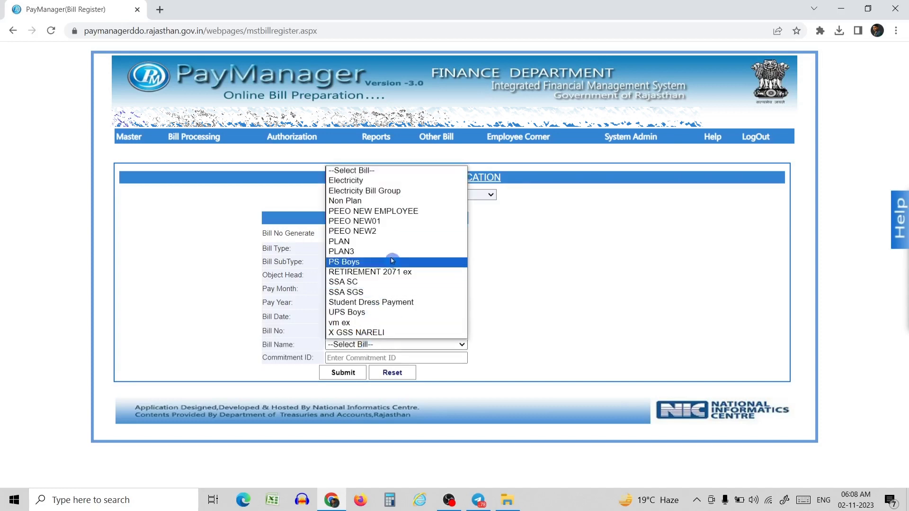
{"action": "left_click", "coordinate": [421, 202]}
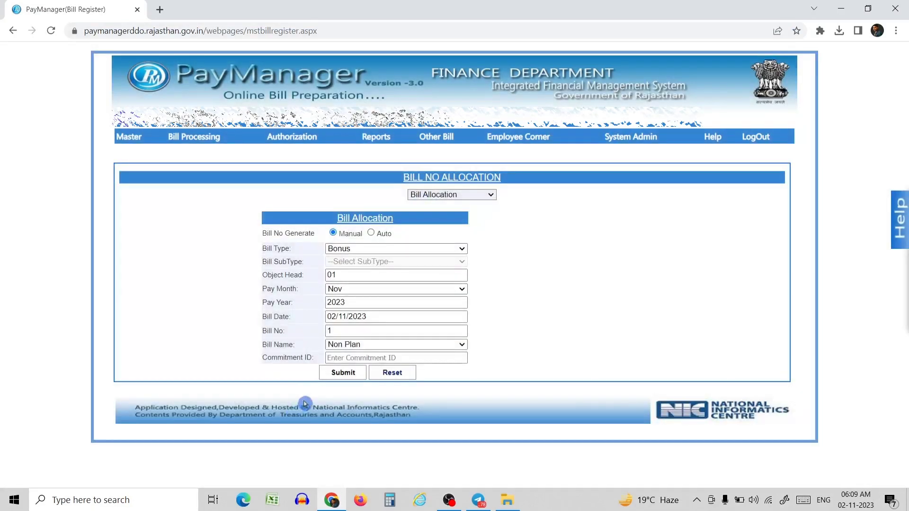
{"action": "left_click", "coordinate": [332, 373]}
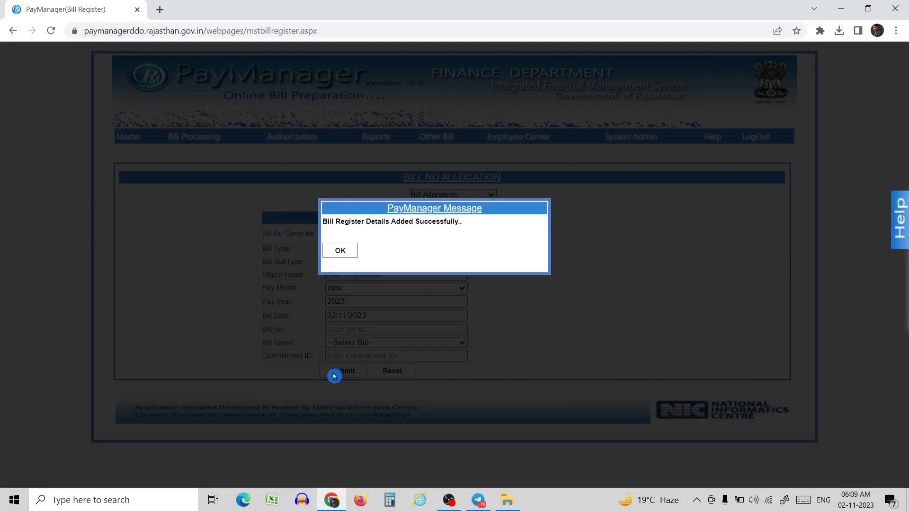
{"action": "left_click", "coordinate": [340, 252]}
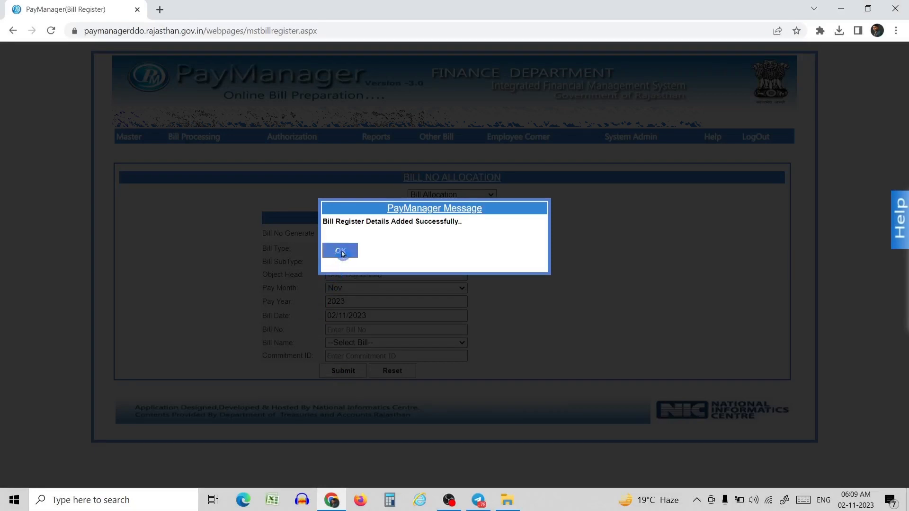
Open the Bonus Detail page and select the PLAN bill with its bill number dated 02/11/2023
{"action": "mouse_move", "coordinate": [435, 138]}
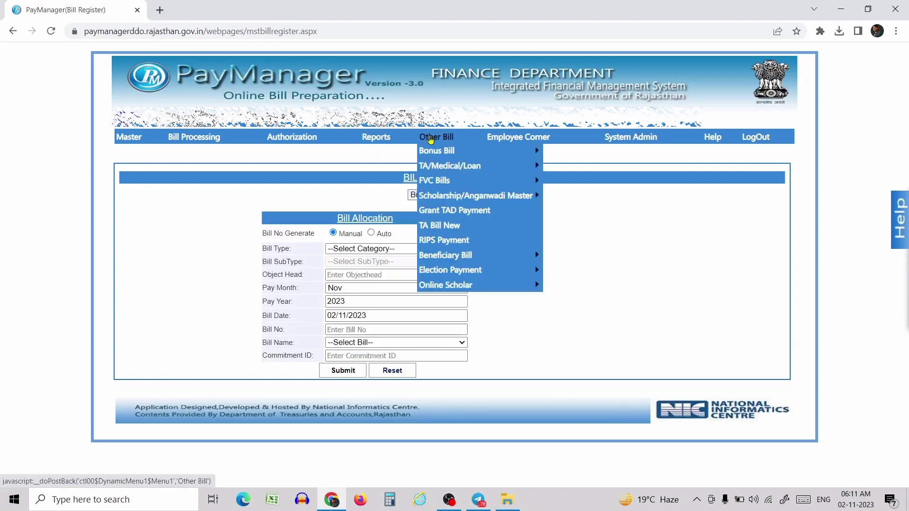
{"action": "mouse_move", "coordinate": [471, 152]}
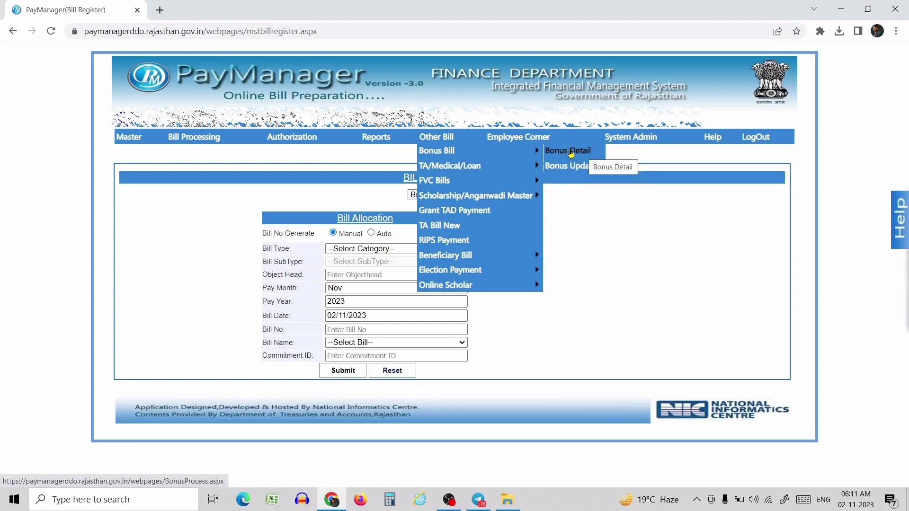
{"action": "left_click", "coordinate": [580, 151]}
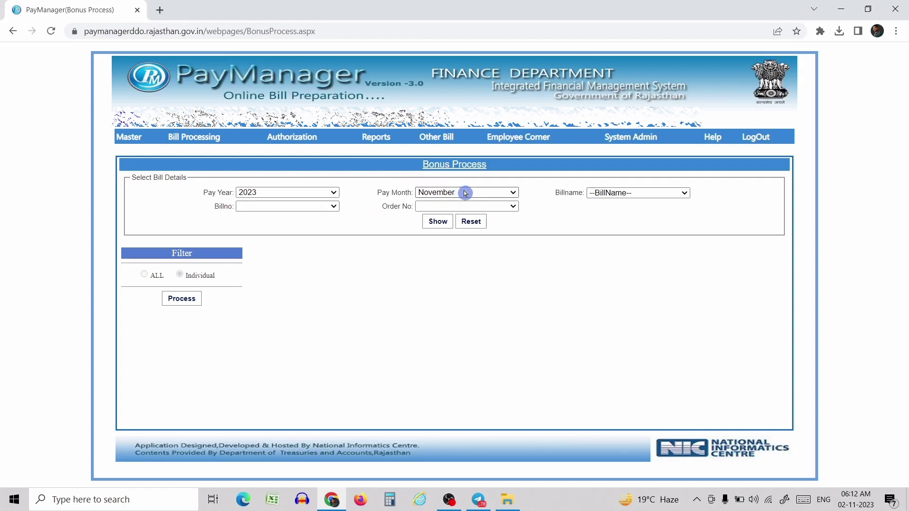
{"action": "left_click", "coordinate": [615, 192]}
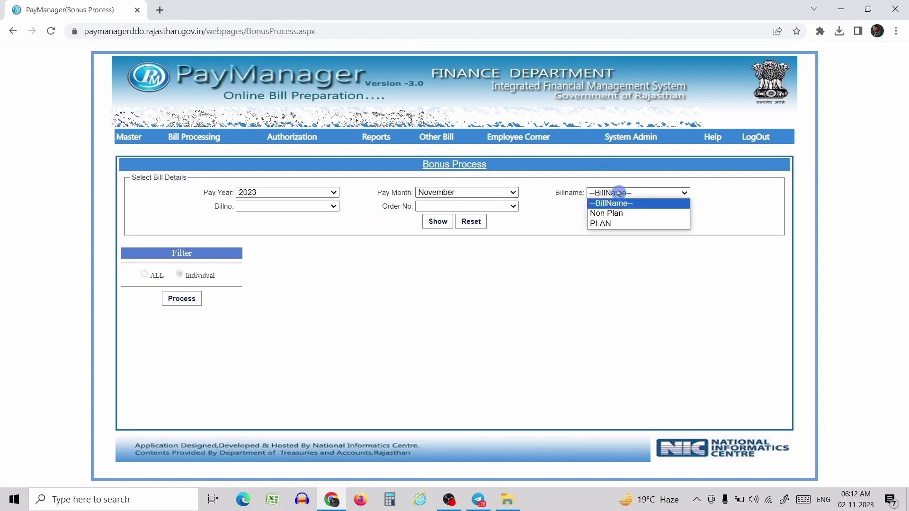
{"action": "left_click", "coordinate": [623, 224]}
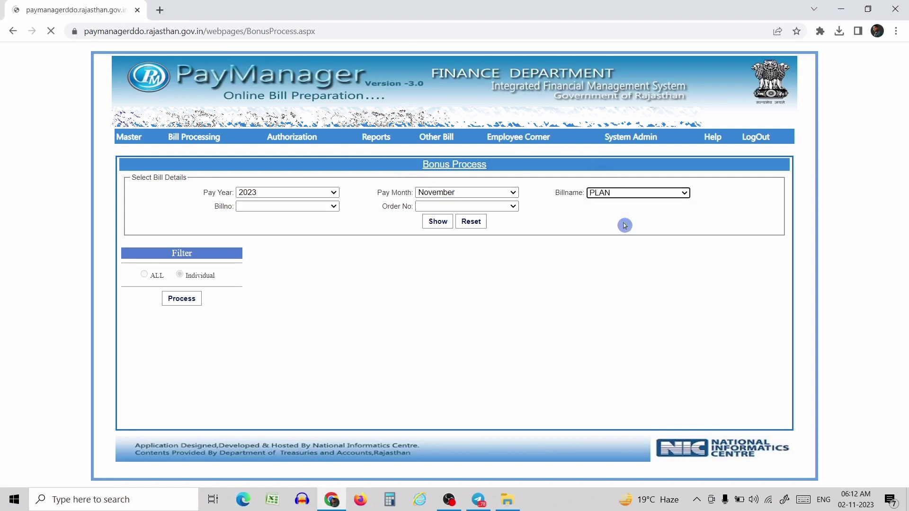
{"action": "left_click", "coordinate": [272, 207]}
{"action": "left_click", "coordinate": [277, 229]}
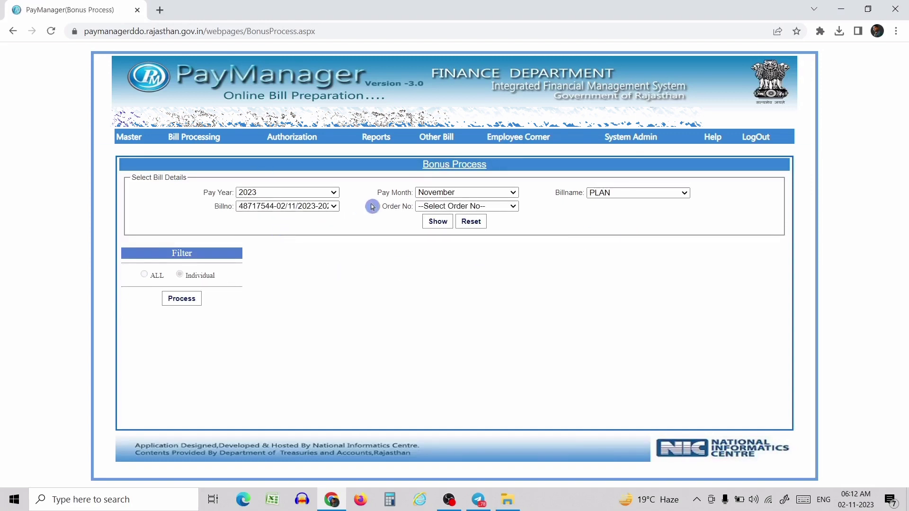
Choose the 2023 finance department order dated 01/11/2023 and show the employees of the selected bill
{"action": "left_click", "coordinate": [433, 207]}
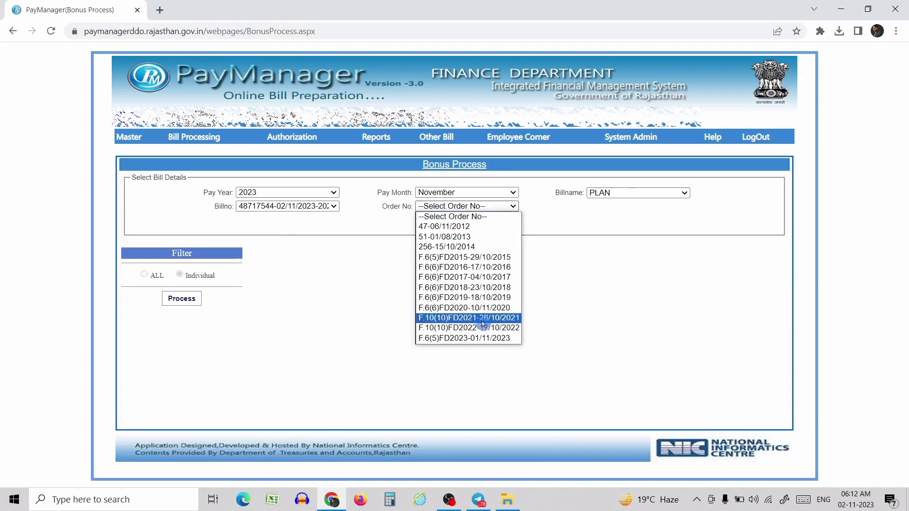
{"action": "left_click", "coordinate": [480, 339]}
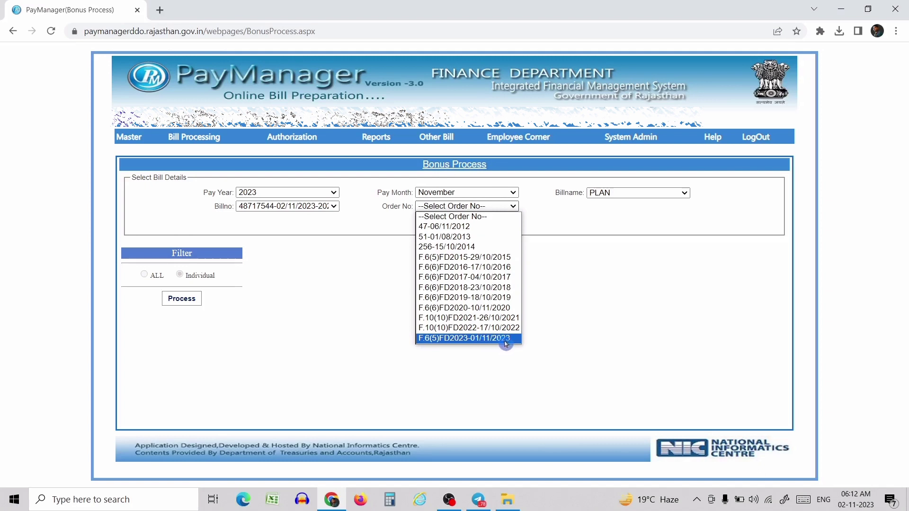
{"action": "left_click", "coordinate": [497, 341]}
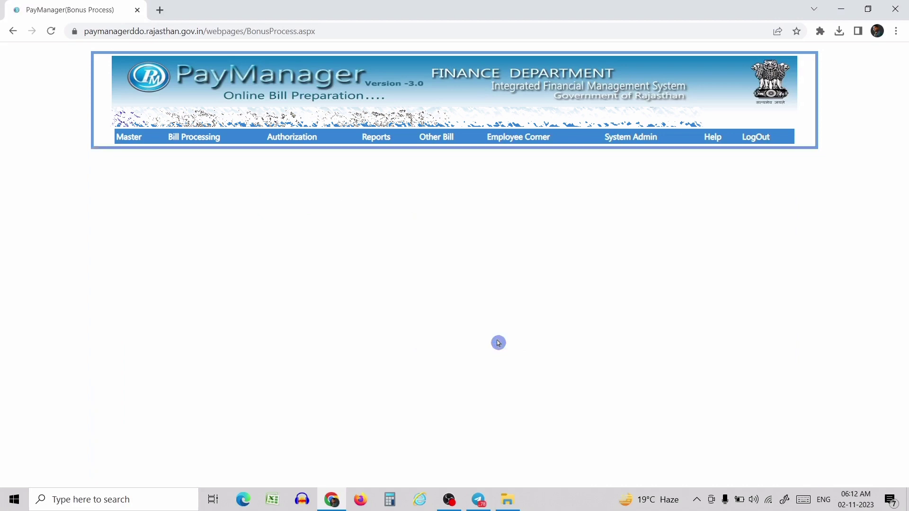
{"action": "left_click", "coordinate": [437, 224]}
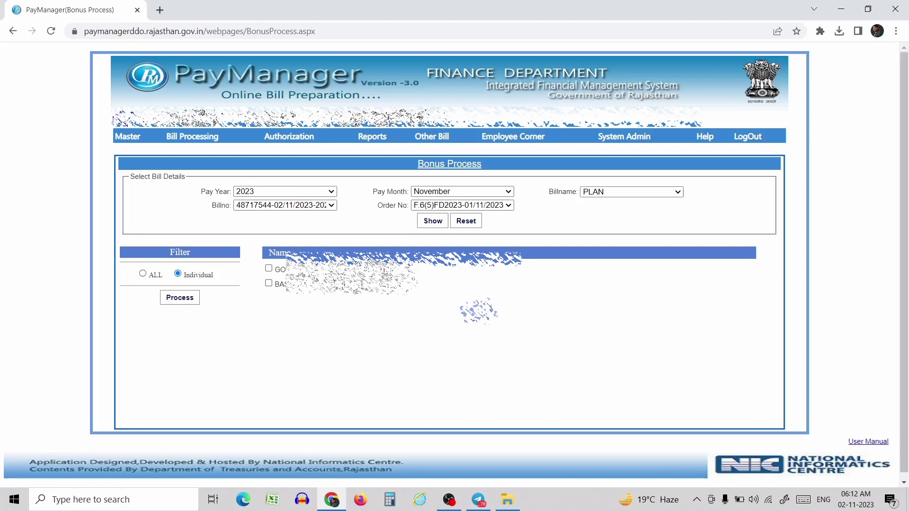
Select both listed employees and process their bonus
{"action": "left_click", "coordinate": [270, 284]}
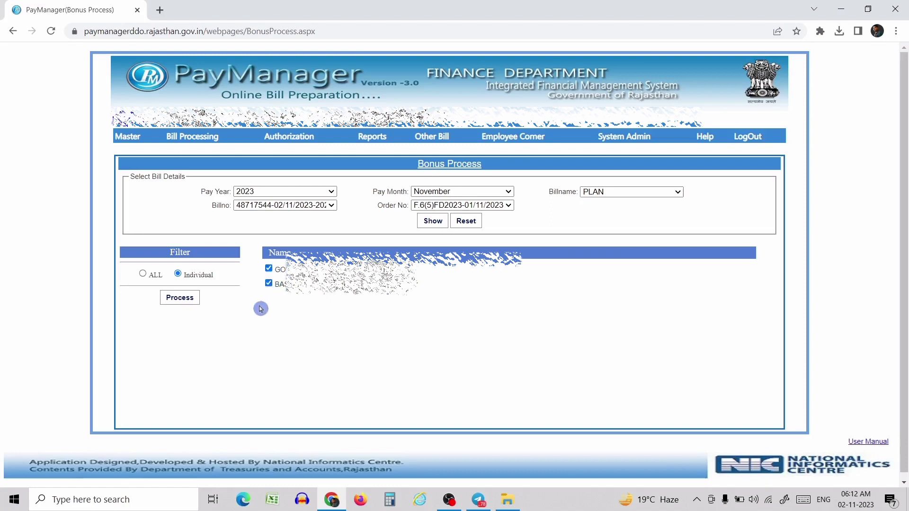
{"action": "left_click", "coordinate": [189, 300]}
{"action": "left_click", "coordinate": [184, 300]}
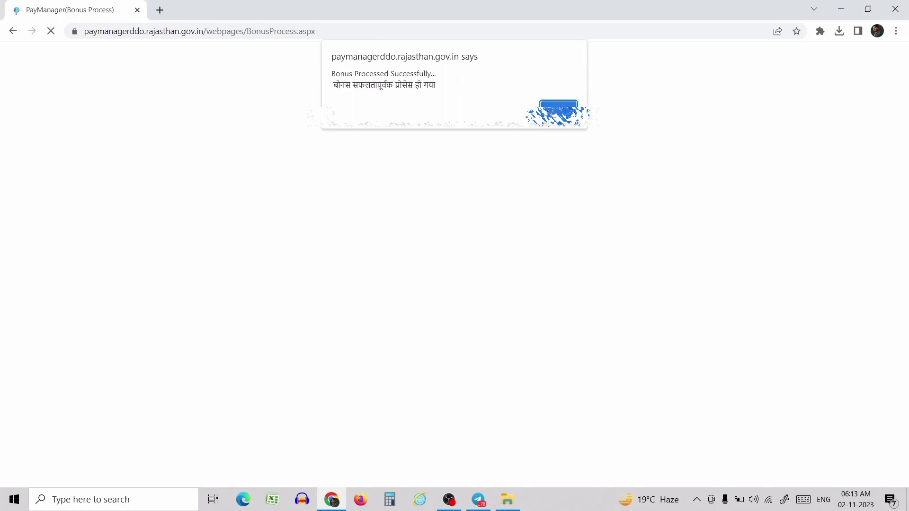
{"action": "left_click", "coordinate": [558, 104]}
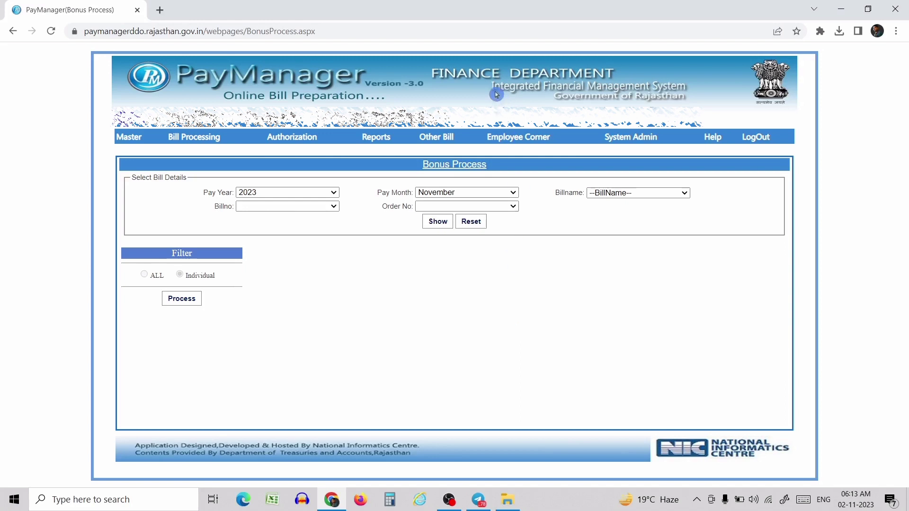
Open the Bonus Inner report page and select the PLAN group with its bill number dated 02/11/2023
{"action": "mouse_move", "coordinate": [373, 142]}
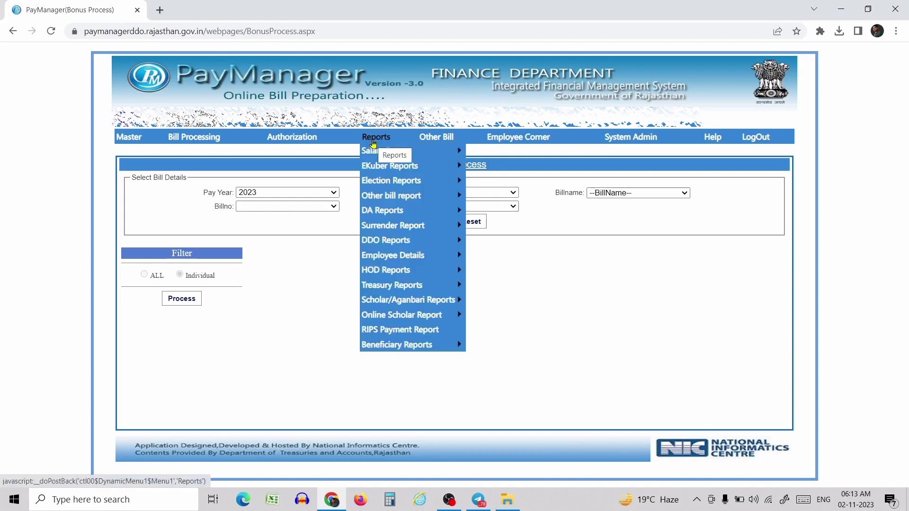
{"action": "mouse_move", "coordinate": [408, 196]}
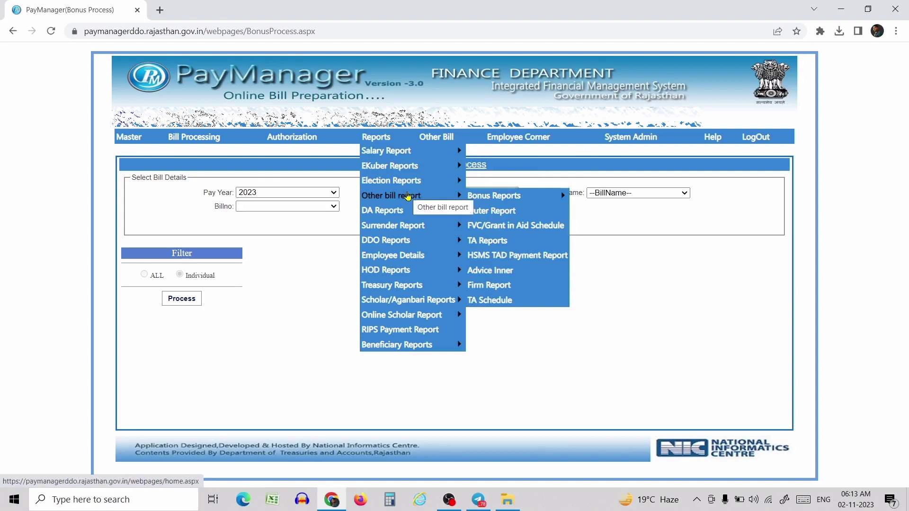
{"action": "mouse_move", "coordinate": [509, 198]}
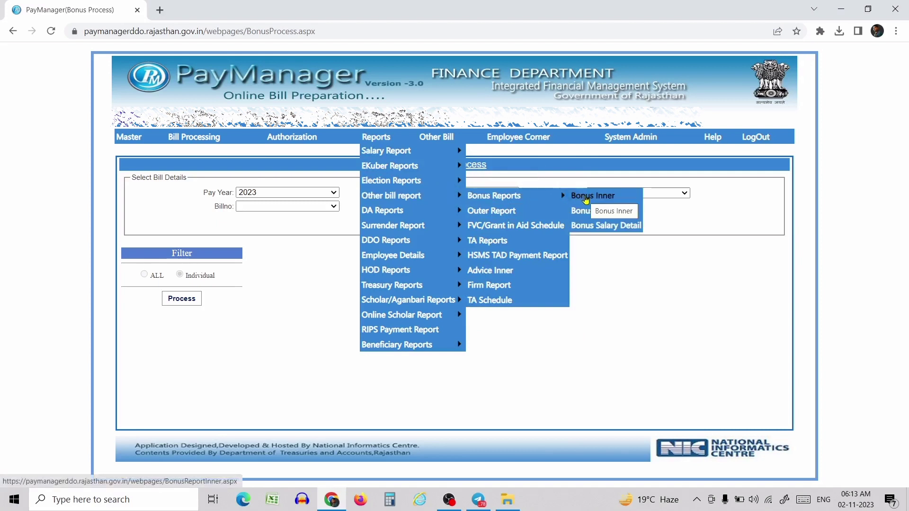
{"action": "left_click", "coordinate": [586, 198]}
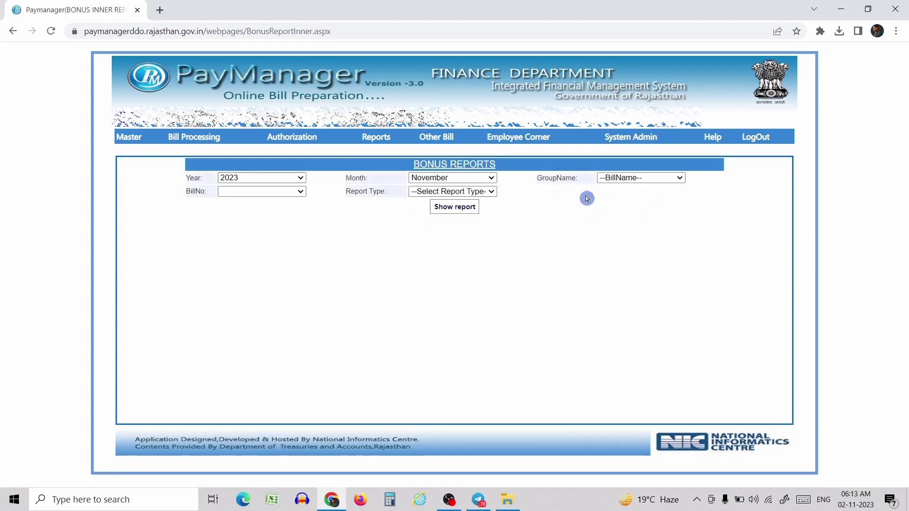
{"action": "left_click", "coordinate": [625, 178]}
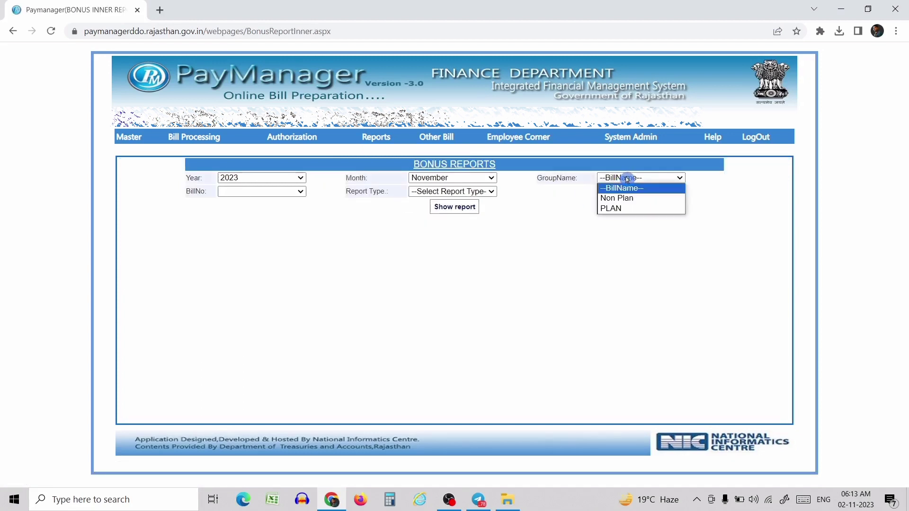
{"action": "left_click", "coordinate": [639, 208]}
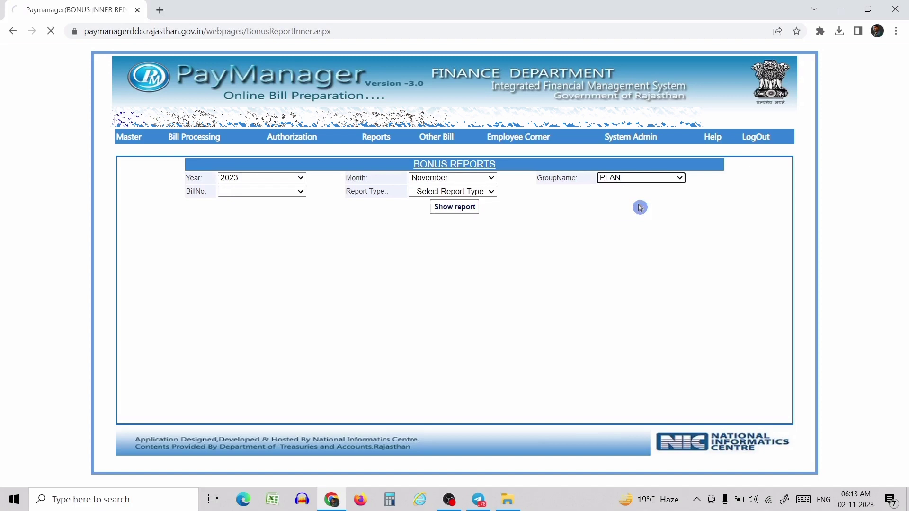
{"action": "left_click", "coordinate": [291, 192]}
{"action": "left_click", "coordinate": [286, 211]}
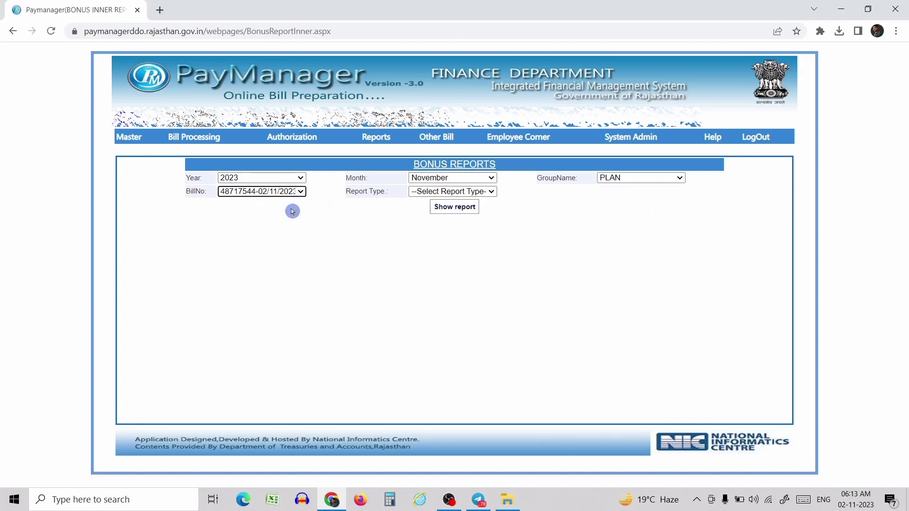
Choose the Inner report type and generate the bonus report for the selected bill
{"action": "left_click", "coordinate": [444, 191]}
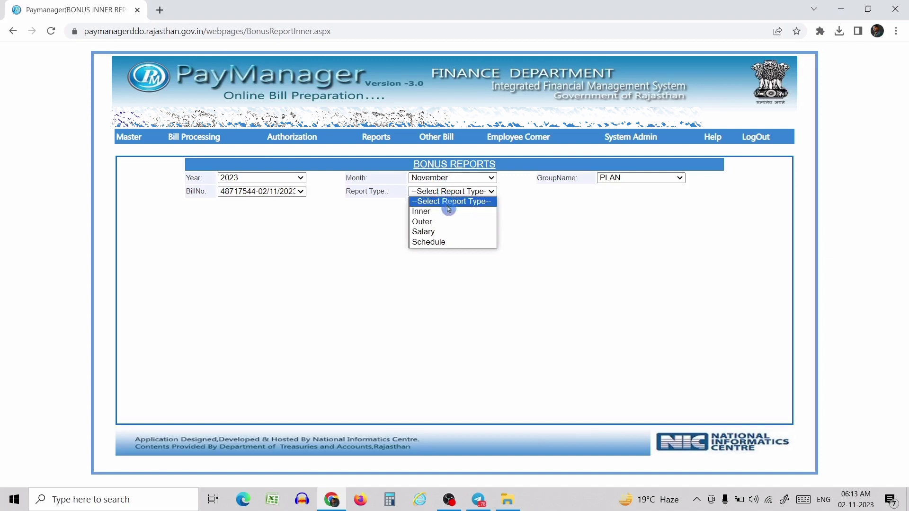
{"action": "left_click", "coordinate": [450, 211]}
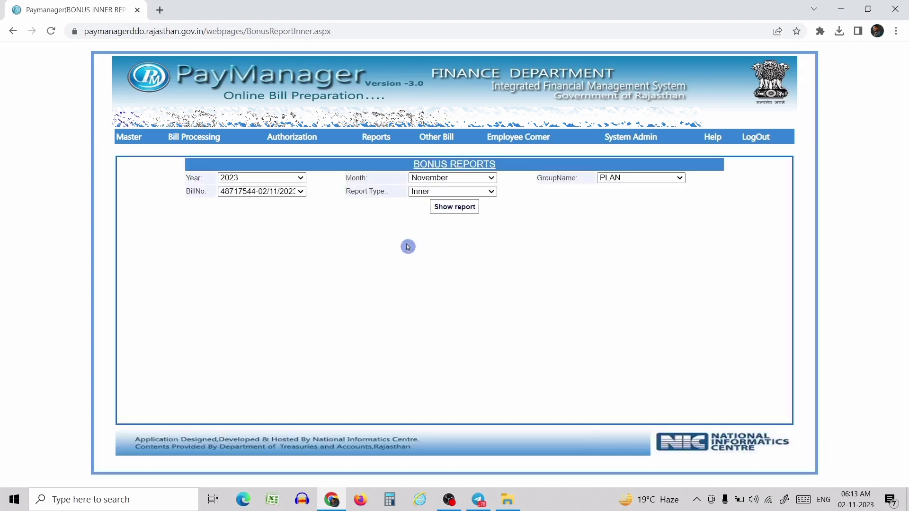
{"action": "left_click", "coordinate": [450, 209]}
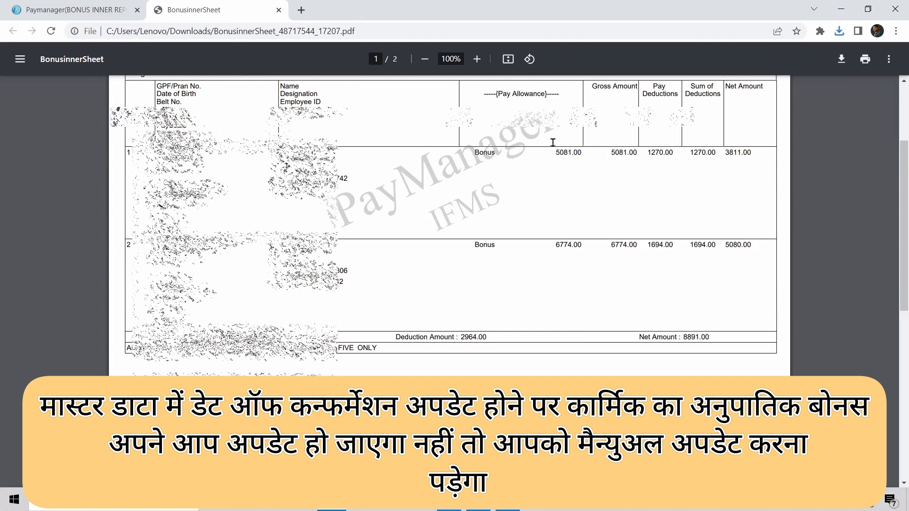
{"action": "left_click", "coordinate": [574, 168]}
{"action": "left_click", "coordinate": [477, 508]}
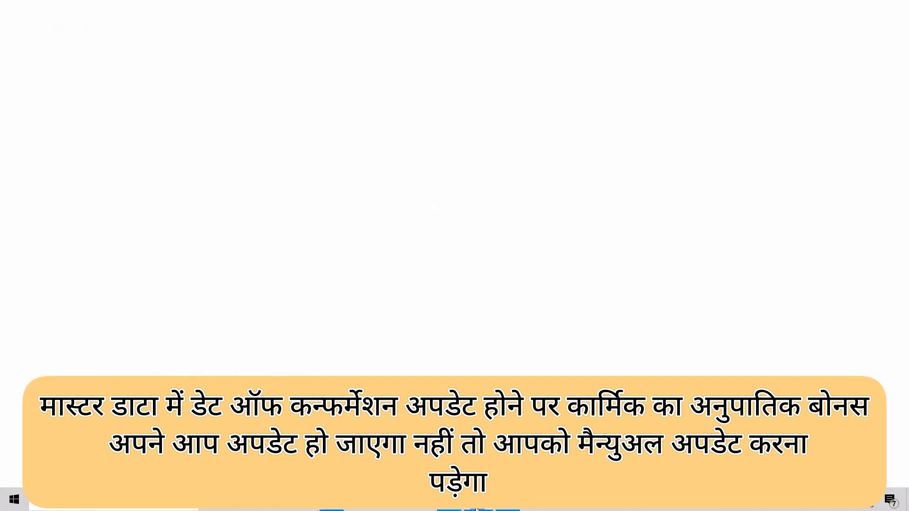